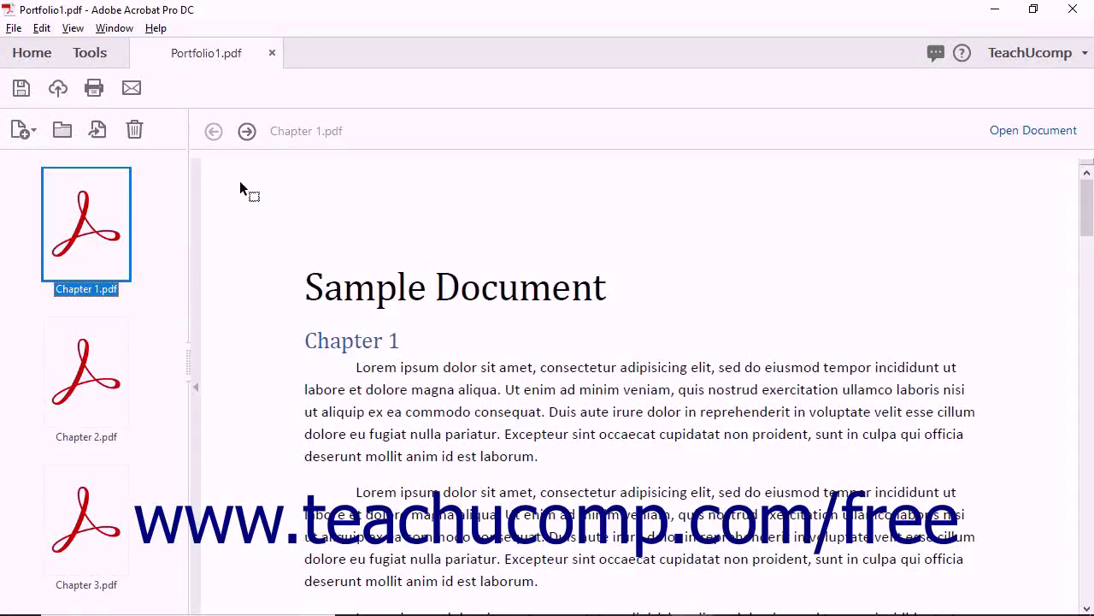
- Add CHAPTER2-Sample1_copy.pdf from Documents to Portfolio1.pdf as a fourth file
left_click(26, 141)
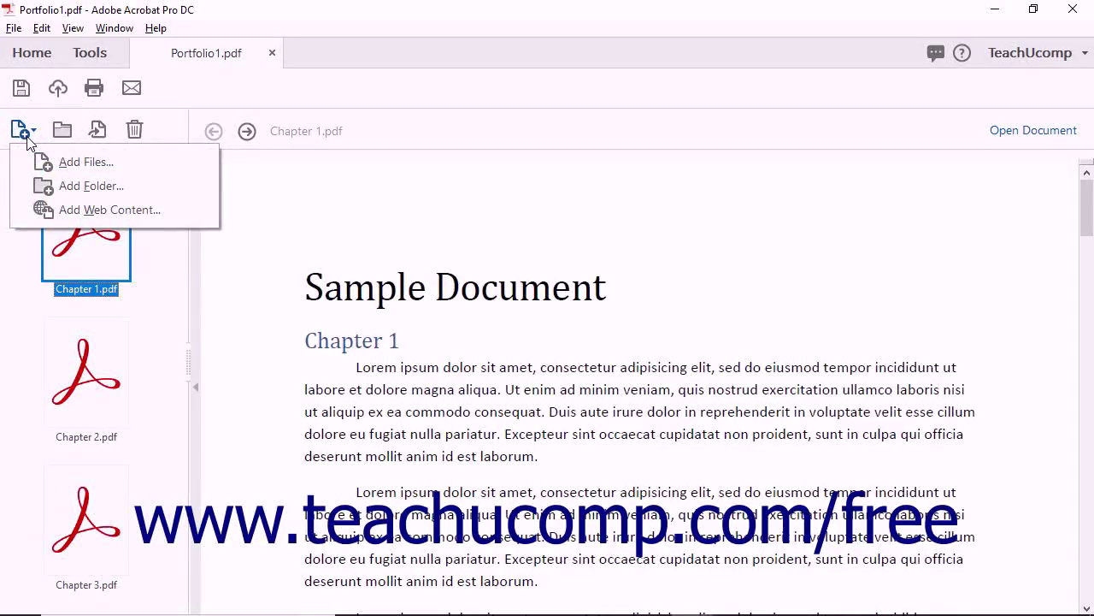
left_click(60, 166)
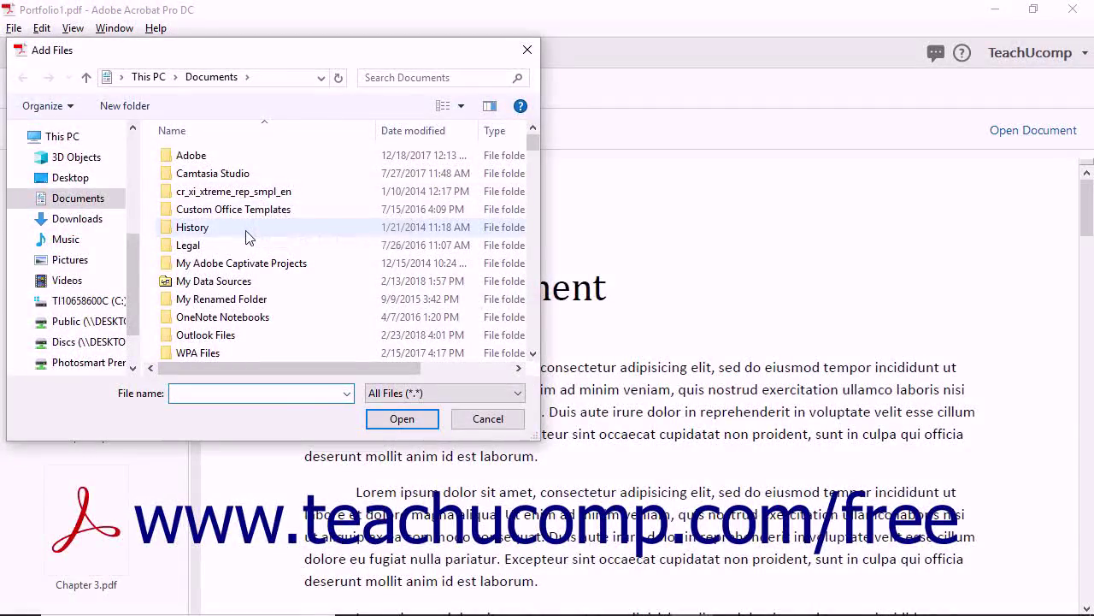
scroll(248, 237, "down", 7)
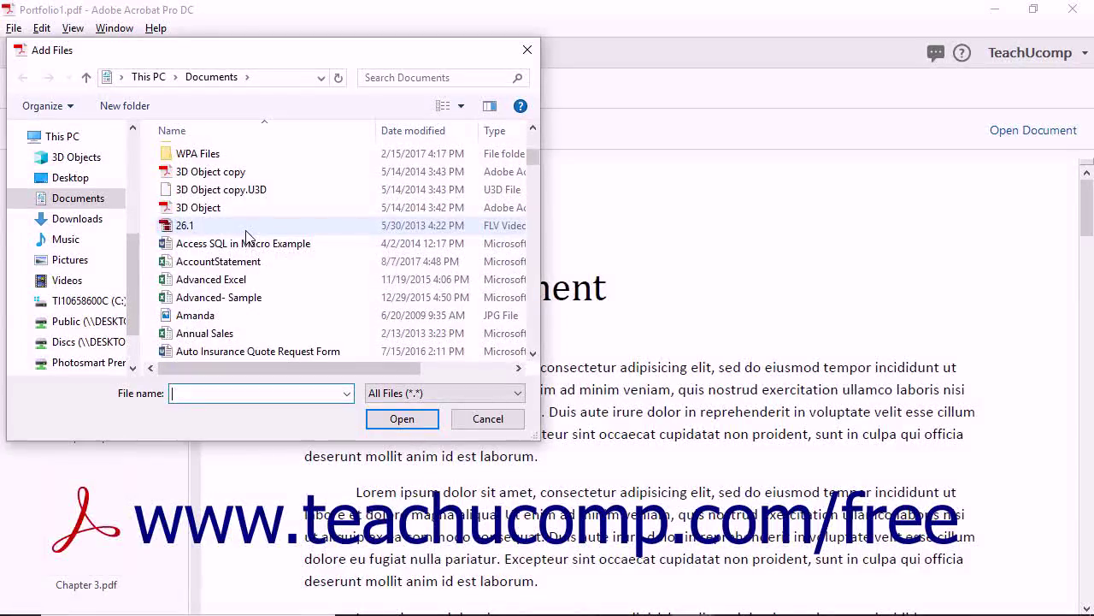
scroll(248, 237, "down", 1)
scroll(248, 237, "down", 1)
left_click(247, 226)
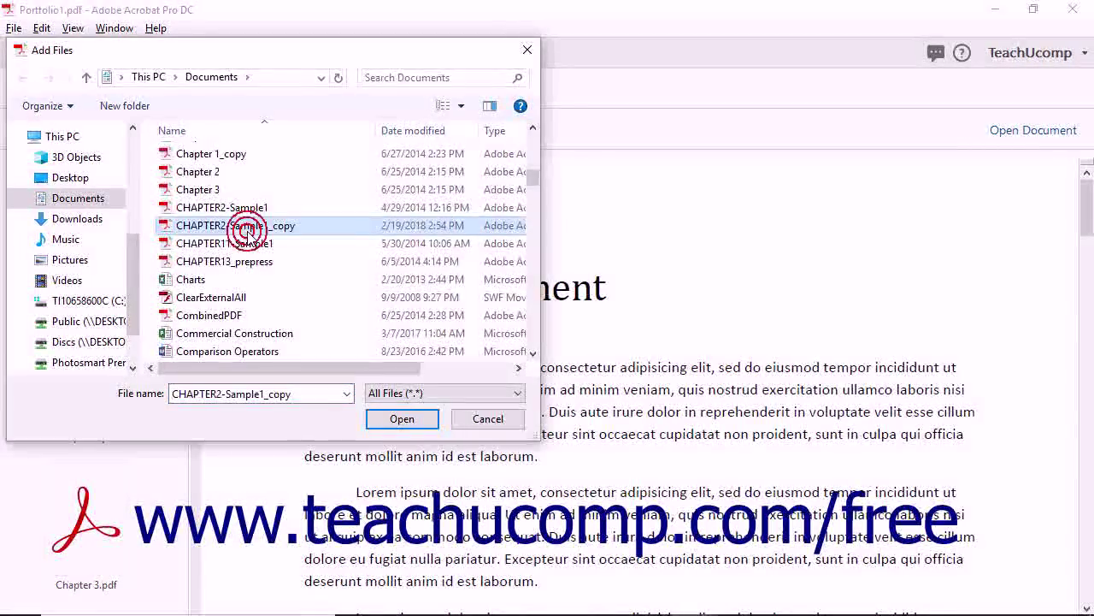
left_click(386, 422)
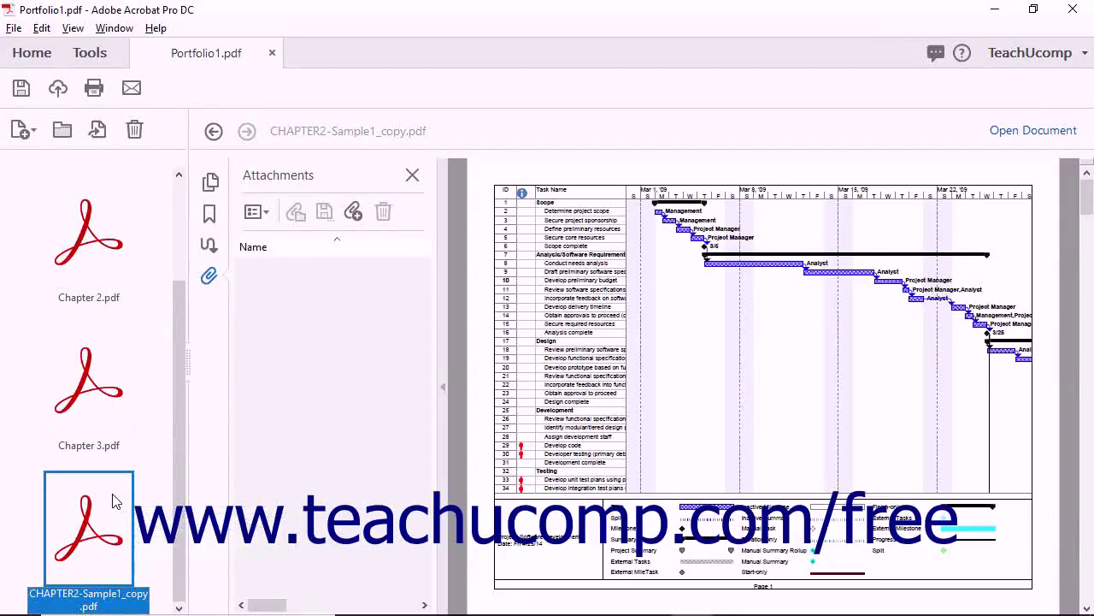
- Preview Chapter 2 in the portfolio, then return to Chapter 1's Sample Document
left_click(119, 293)
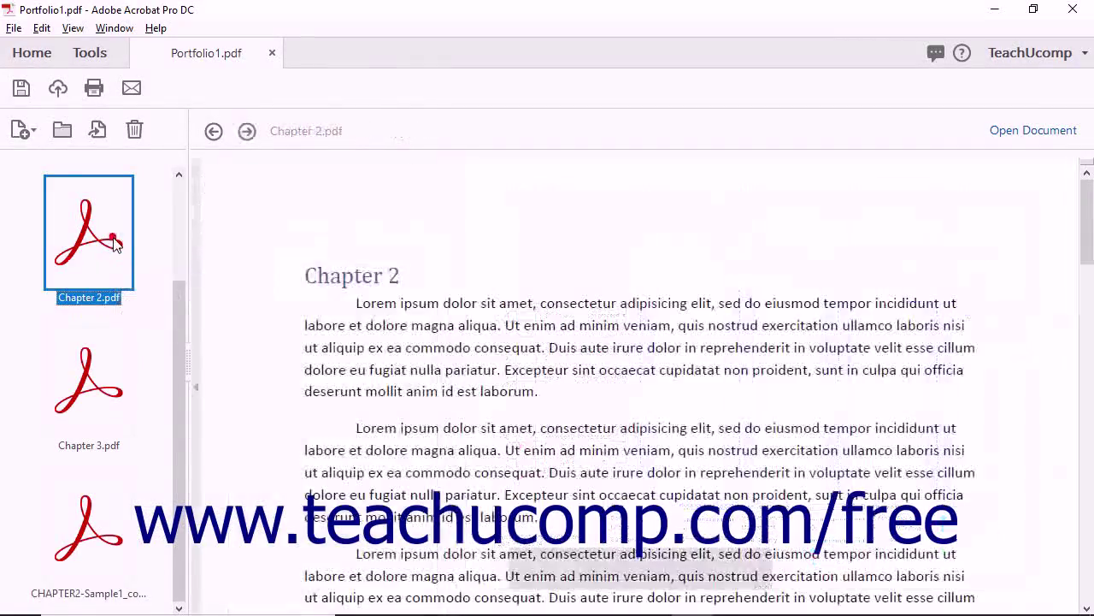
scroll(109, 290, "up", 1)
left_click(118, 248)
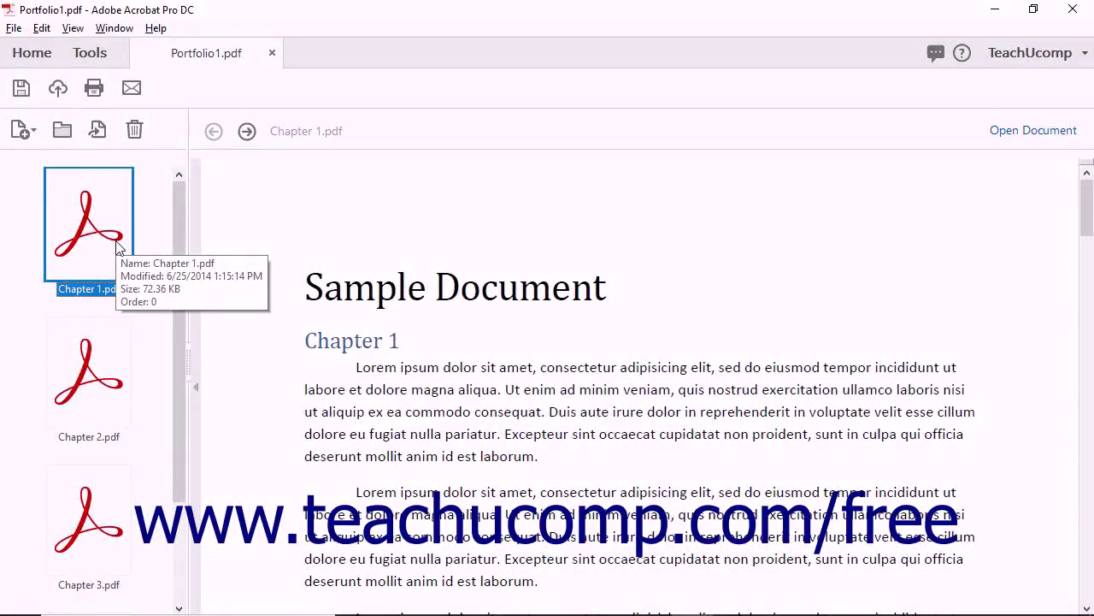
- Add the For Import folder from Sample Pictures to the portfolio
left_click(24, 131)
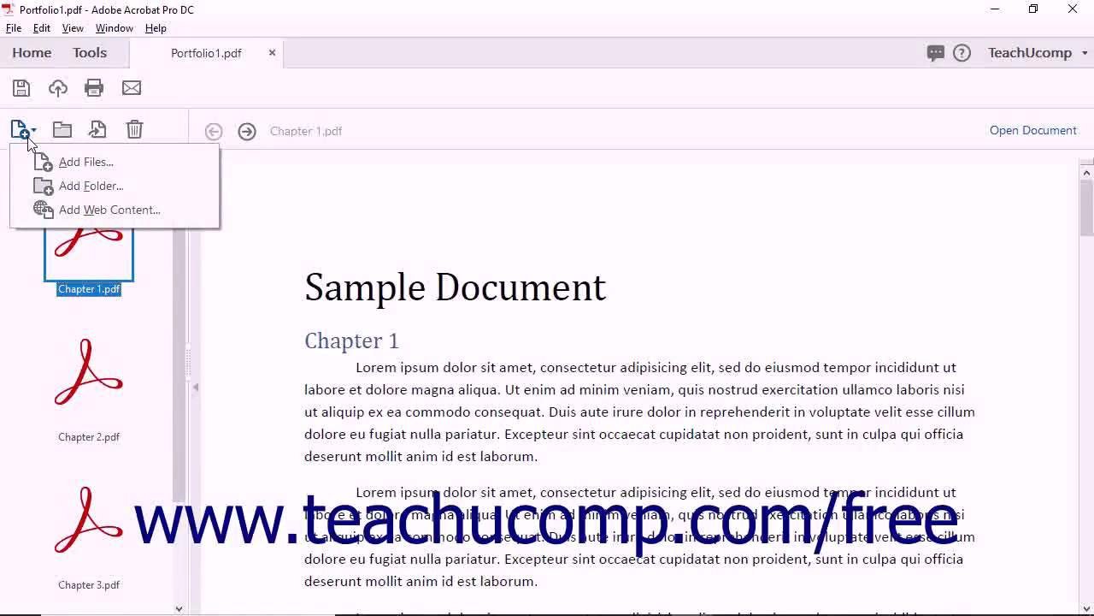
left_click(74, 190)
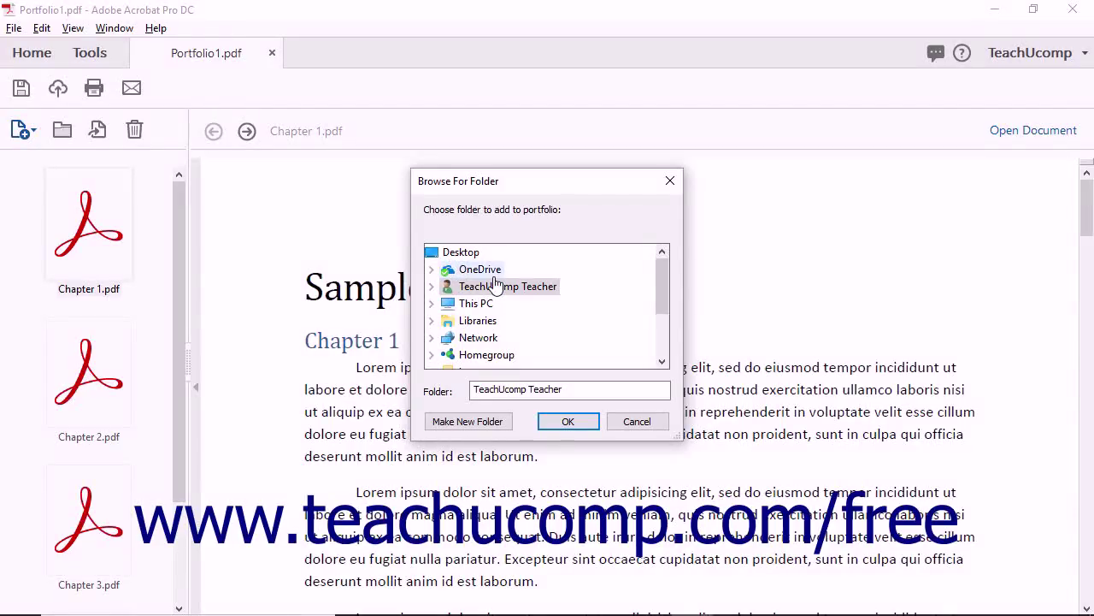
scroll(496, 286, "down", 2)
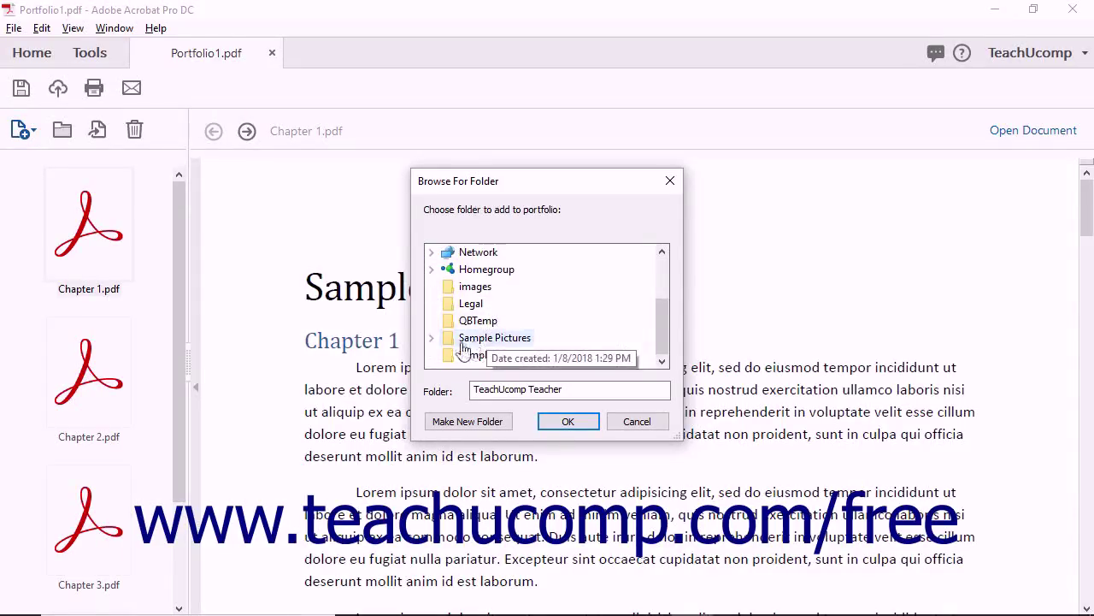
left_click(432, 338)
left_click(482, 358)
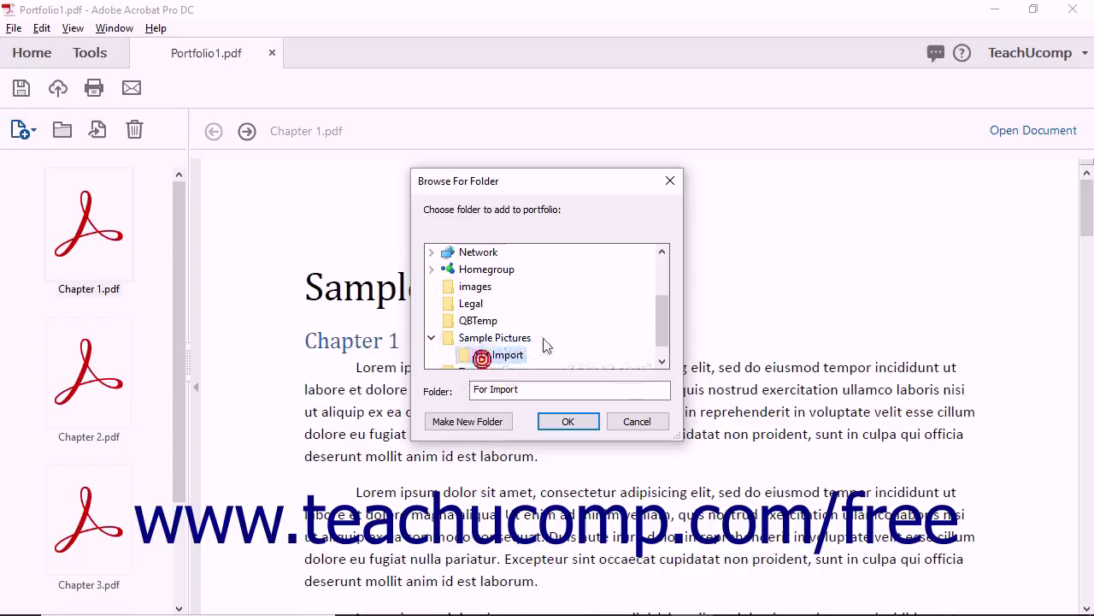
left_click(566, 422)
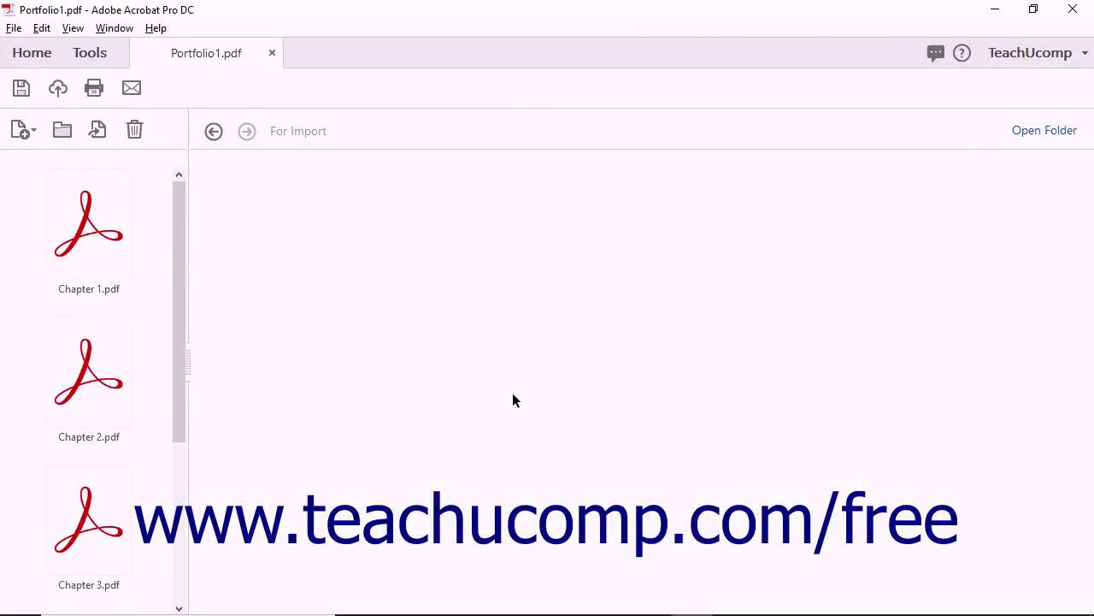
- Open the For Import folder to check its two JPGs, then go back to the top-level list
scroll(151, 377, "down", 3)
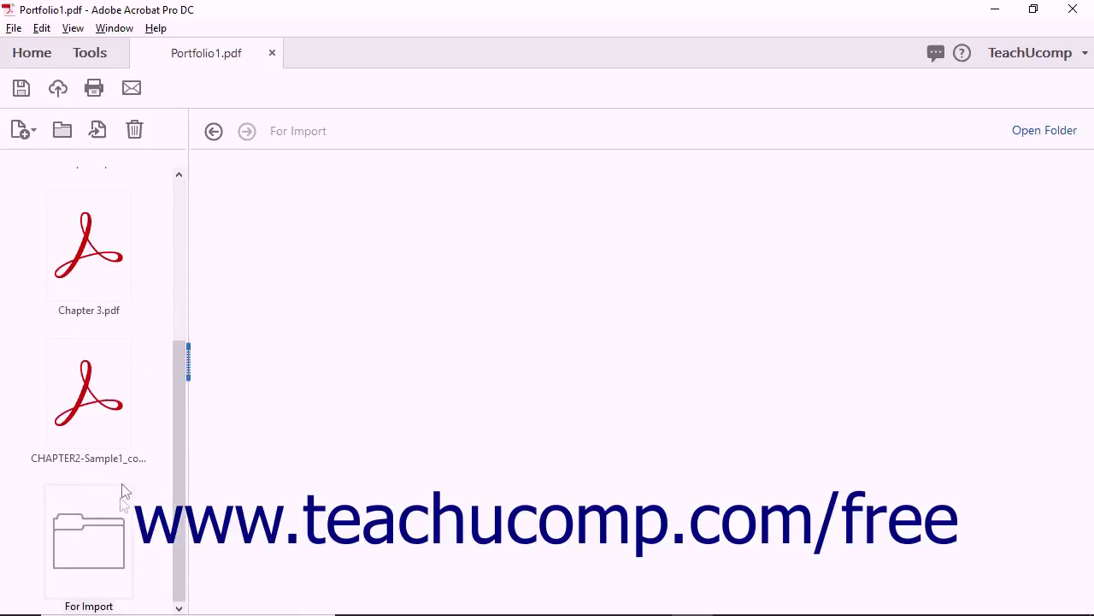
left_click(105, 559)
double_click(106, 559)
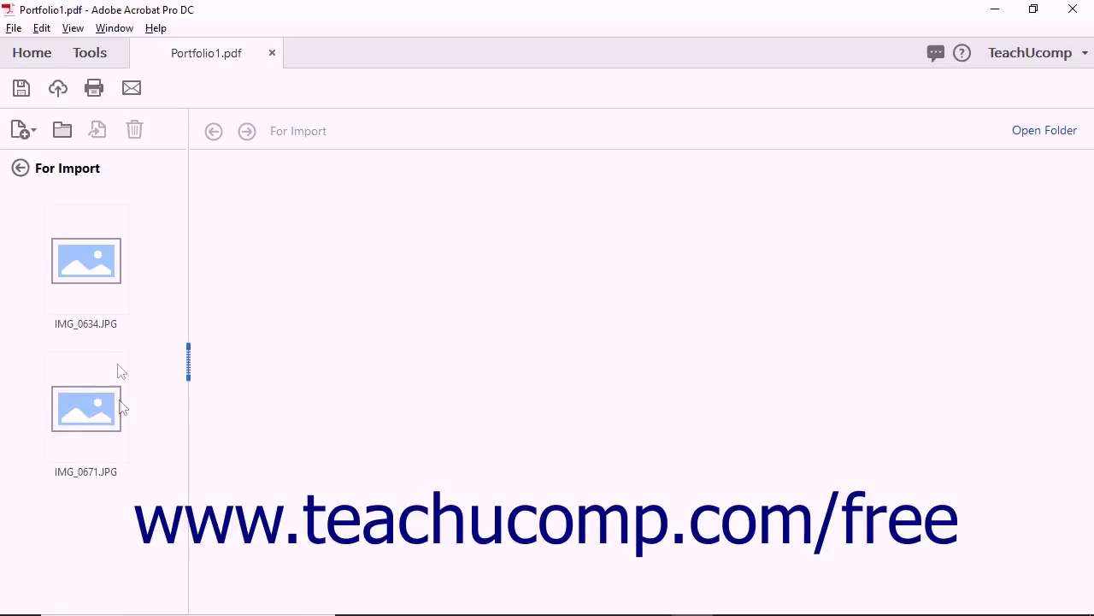
left_click(17, 171)
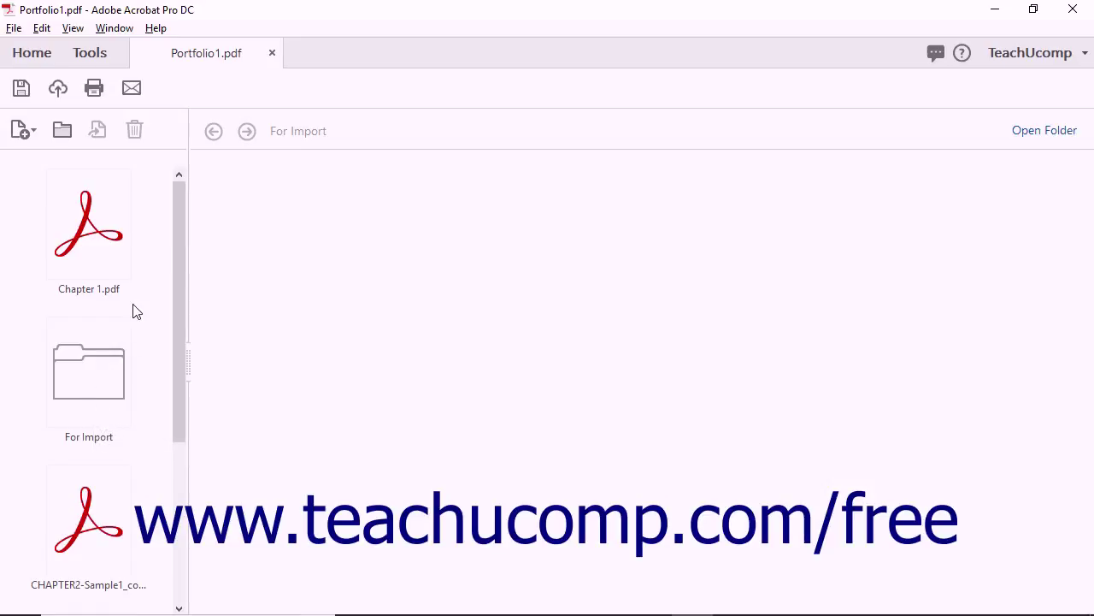
left_click(35, 132)
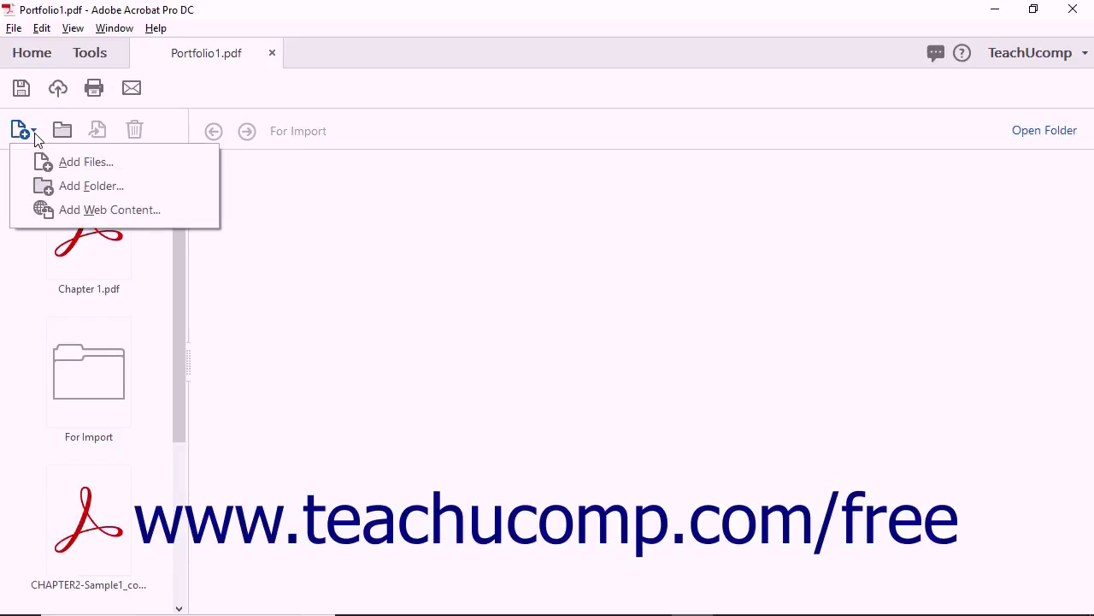
left_click(61, 212)
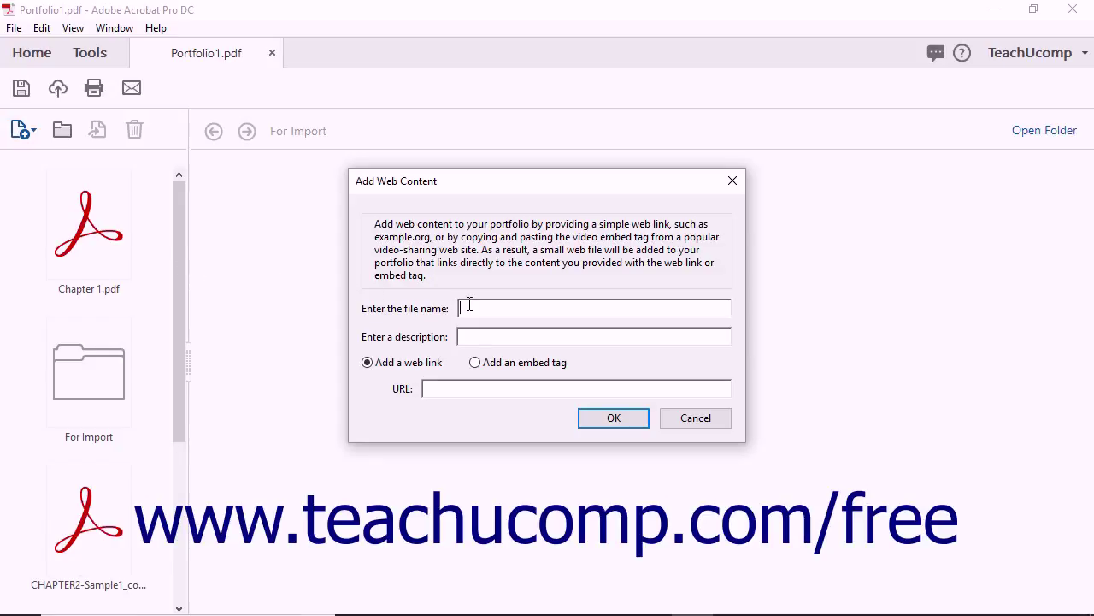
type("Google")
left_click(499, 337)
left_click(402, 364)
left_click(438, 387)
left_click(444, 388)
type("https://www.google.com")
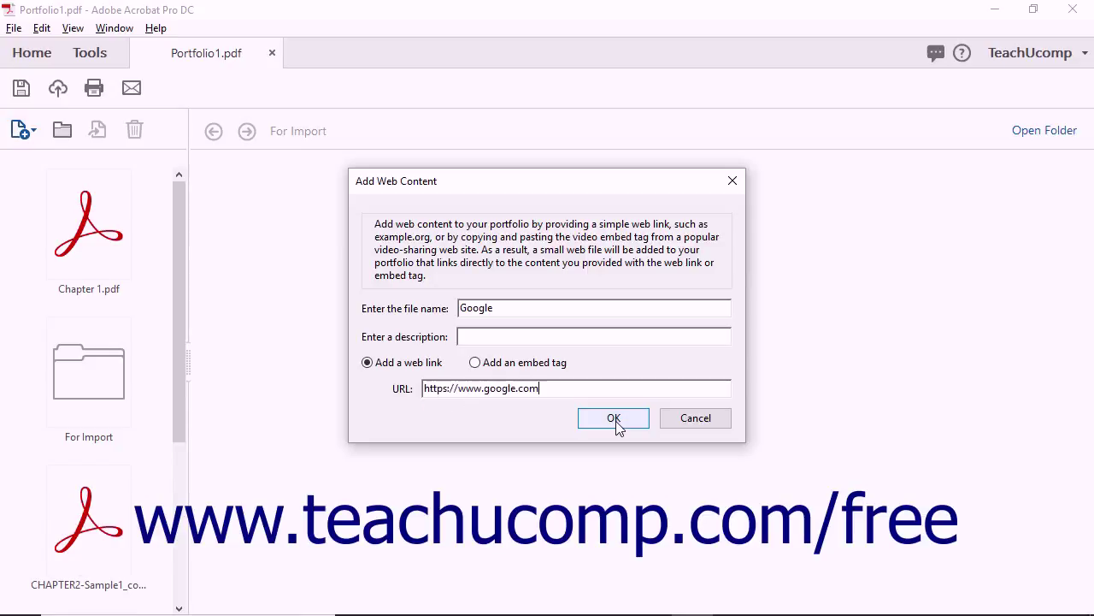
left_click(614, 418)
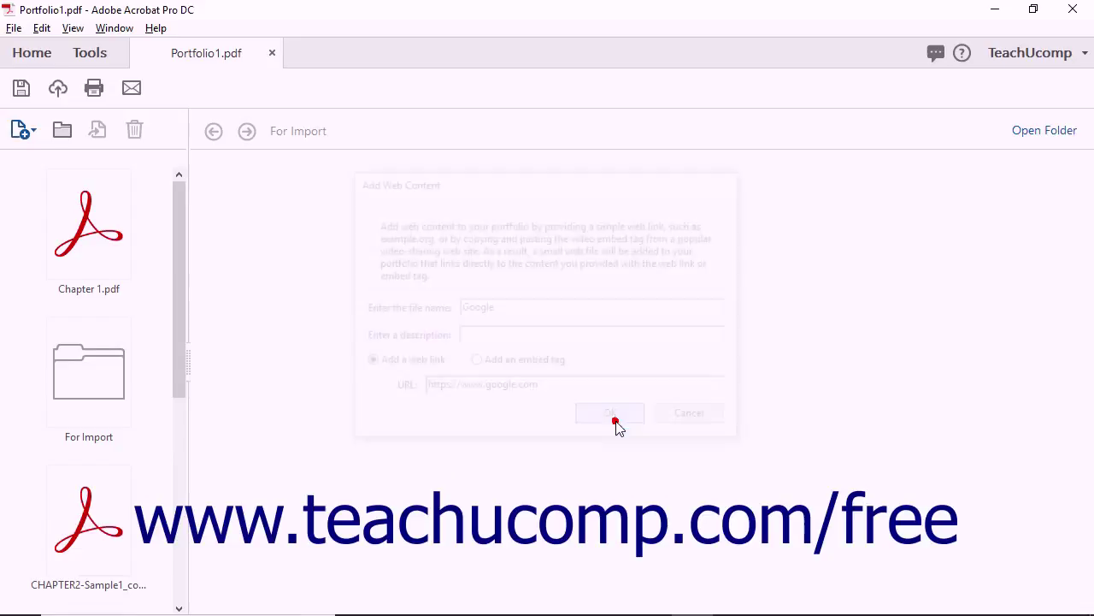
scroll(134, 399, "down", 5)
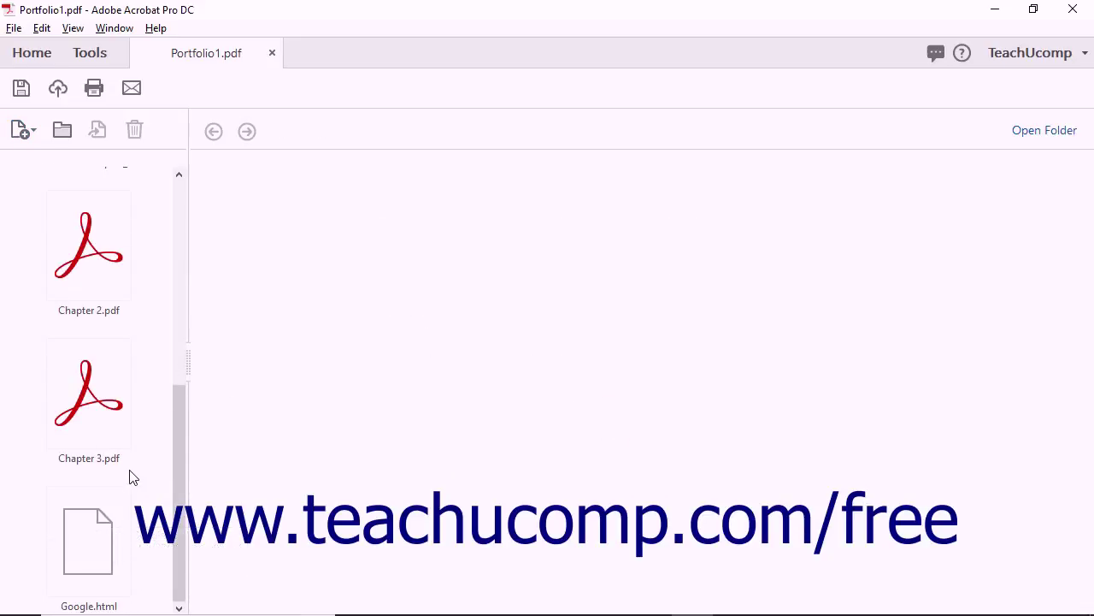
- Create an empty 'Chapter PDFs' folder, look inside it, and return to the top level
scroll(133, 474, "up", 5)
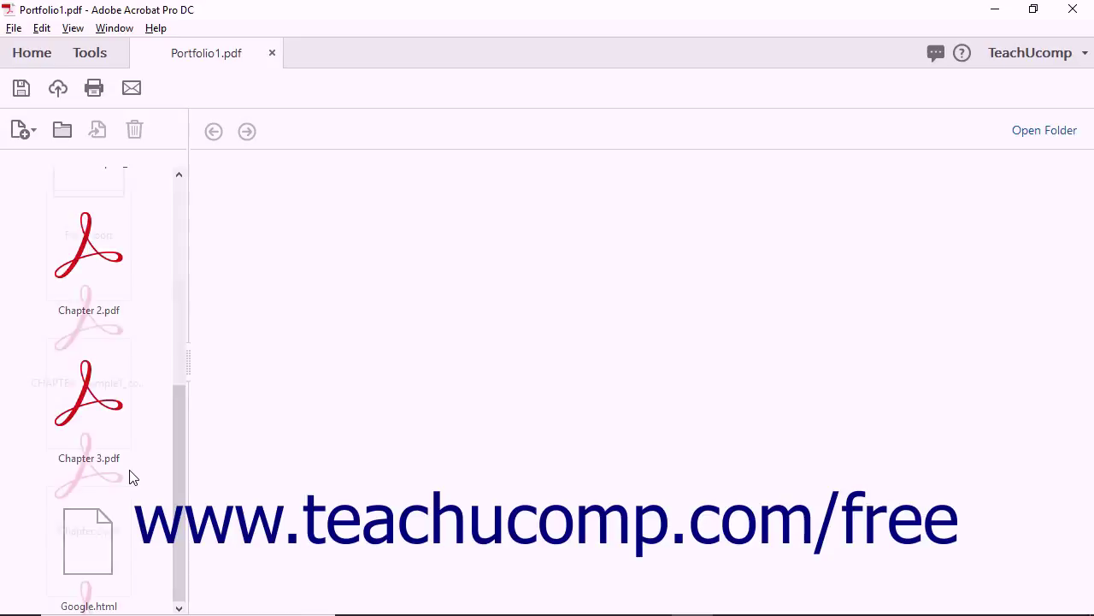
left_click(56, 130)
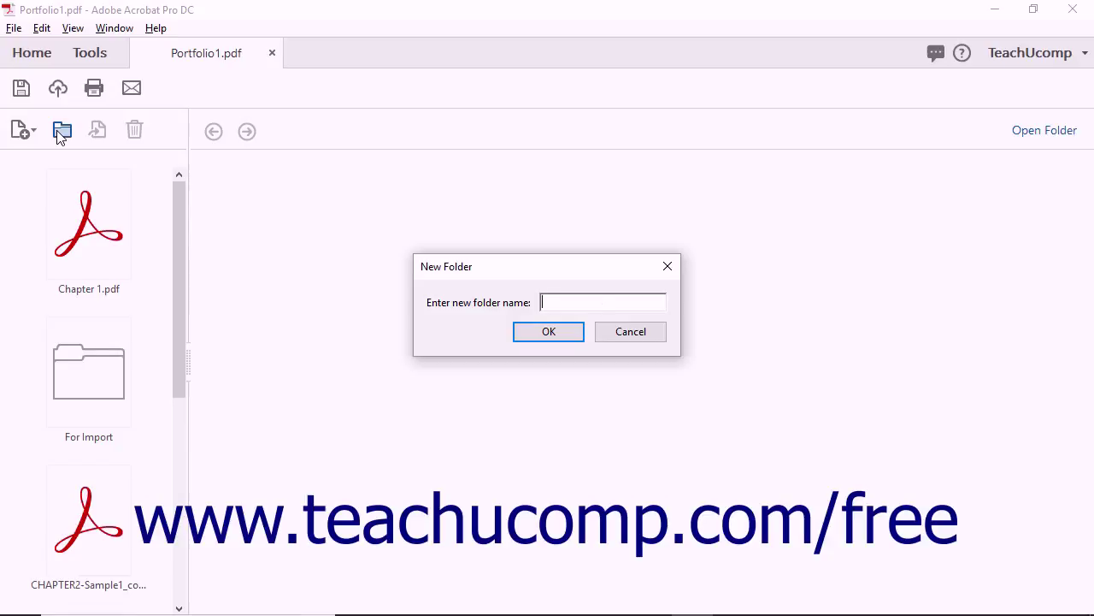
type("Chapter PDFs")
left_click(525, 332)
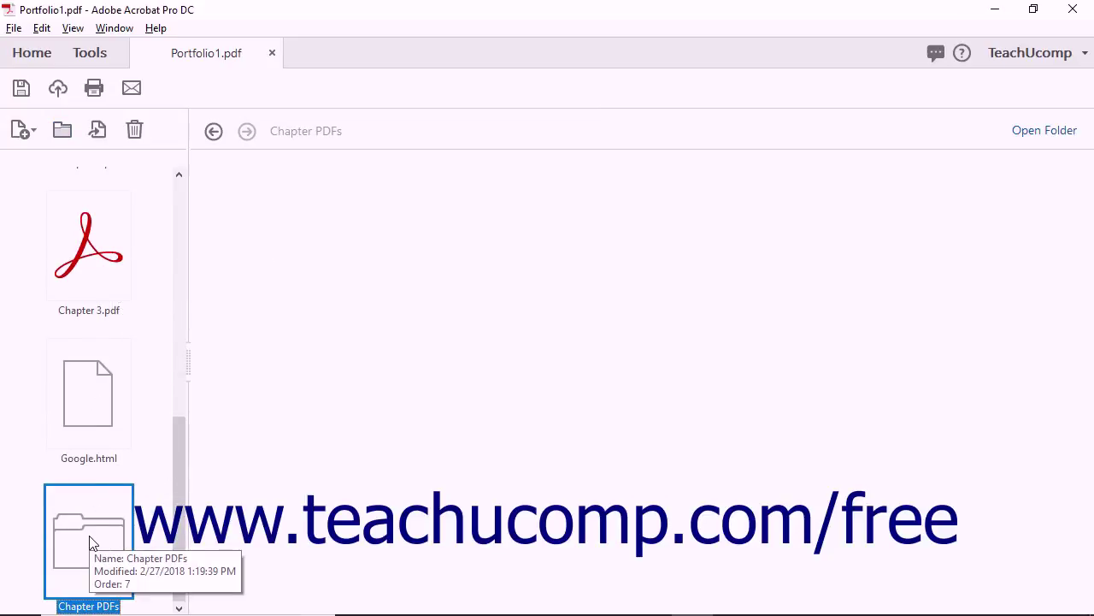
double_click(92, 541)
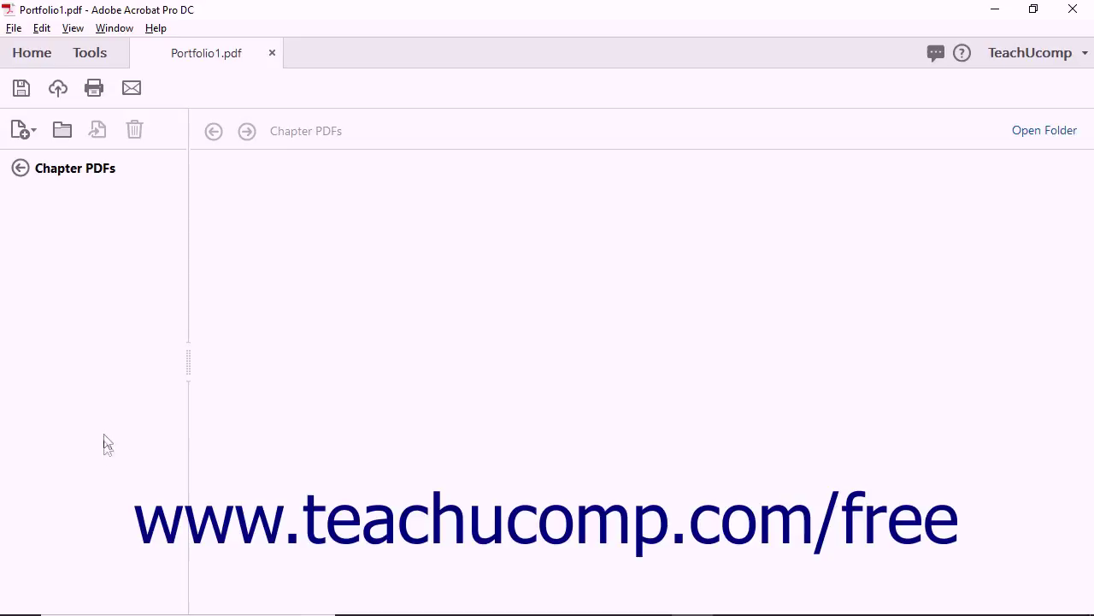
left_click(21, 168)
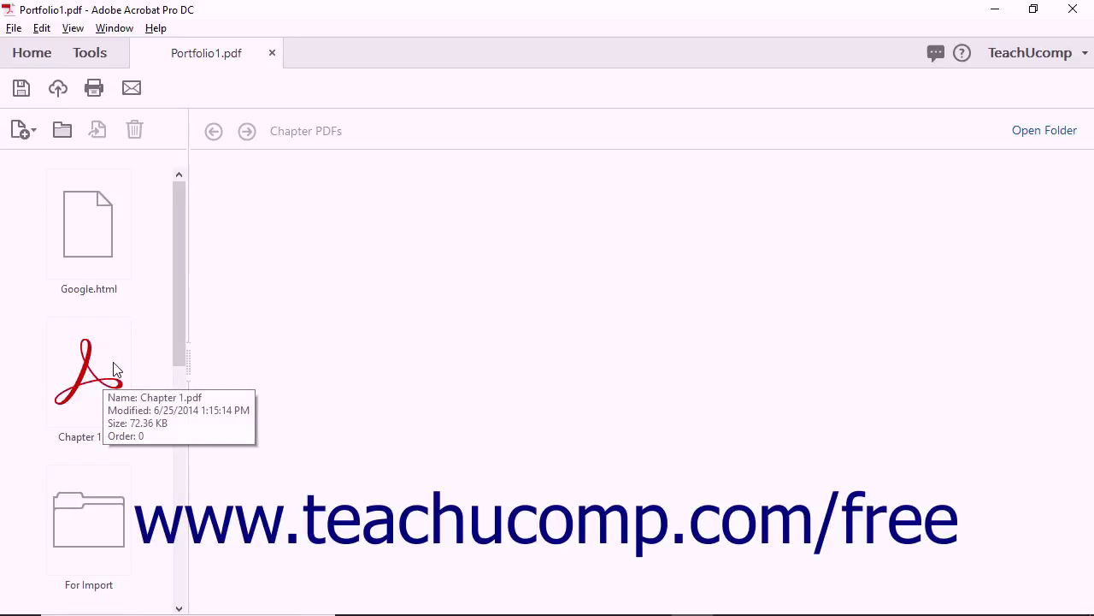
- Extract Chapter 1.pdf and save it as Chapter 1 in Desktop > Sample Pictures
left_click(96, 380)
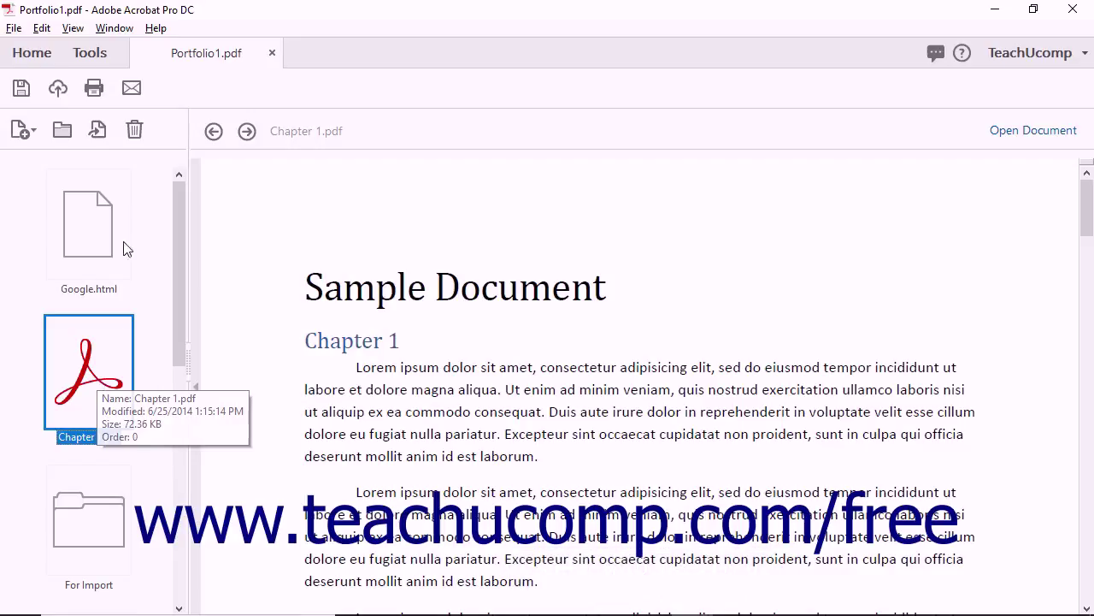
left_click(96, 130)
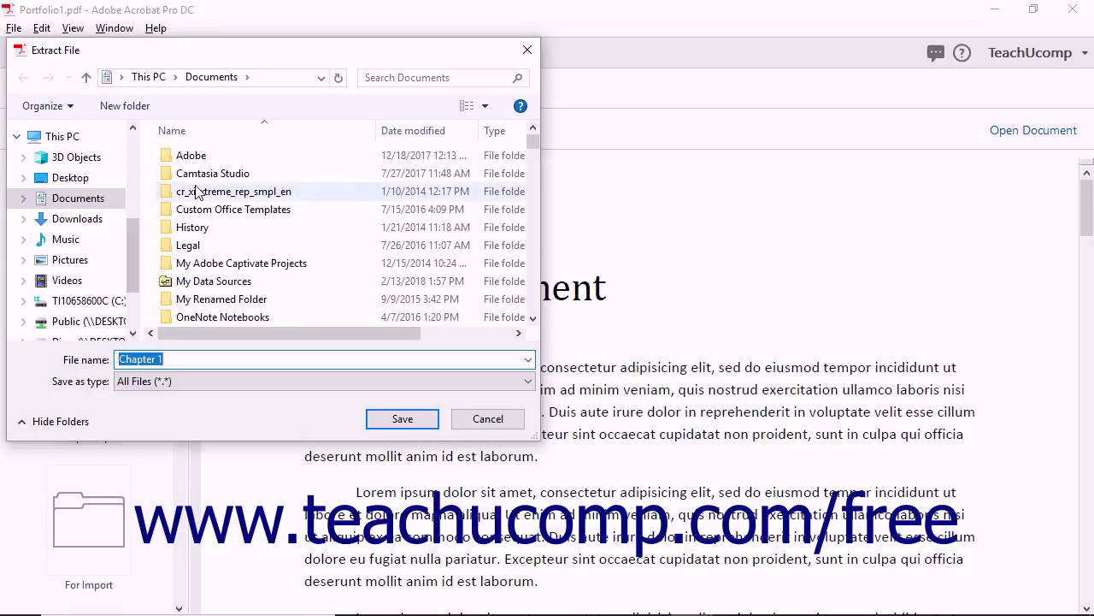
left_click(77, 177)
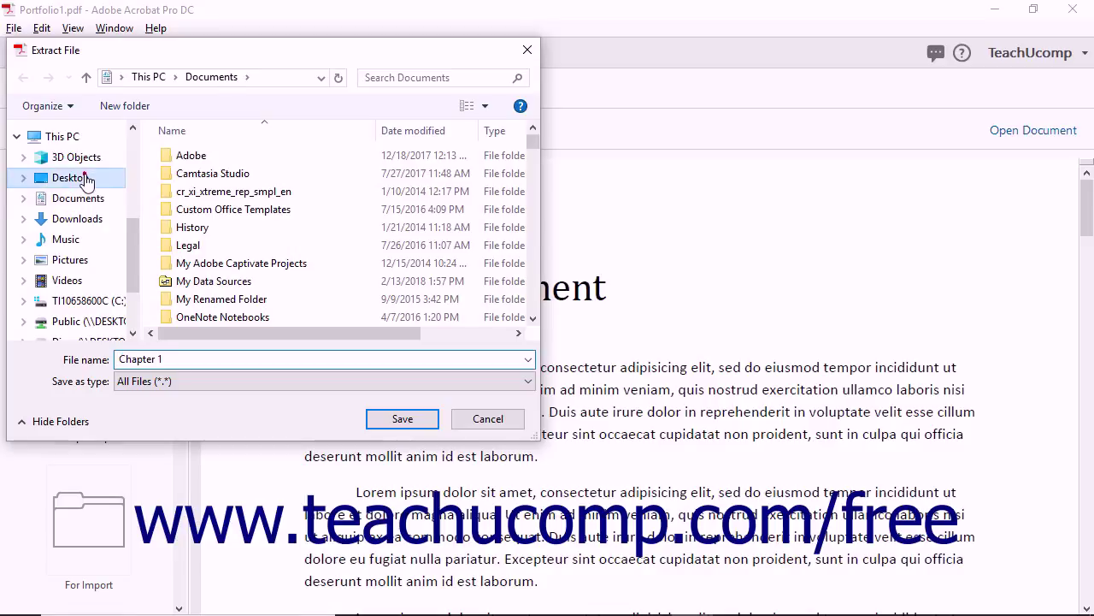
left_click(186, 215)
double_click(186, 215)
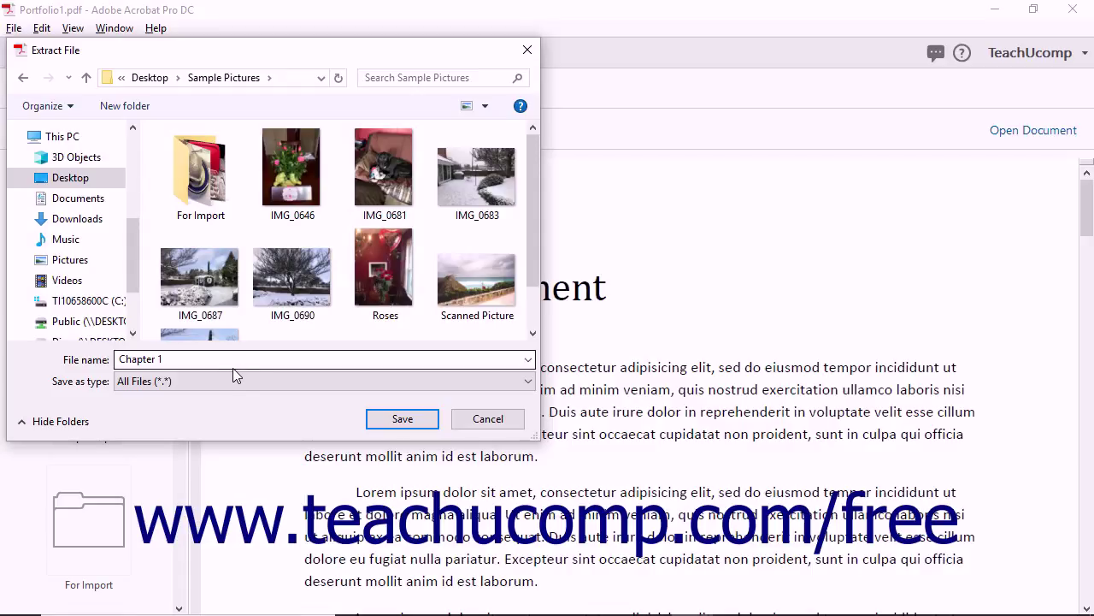
left_click(205, 359)
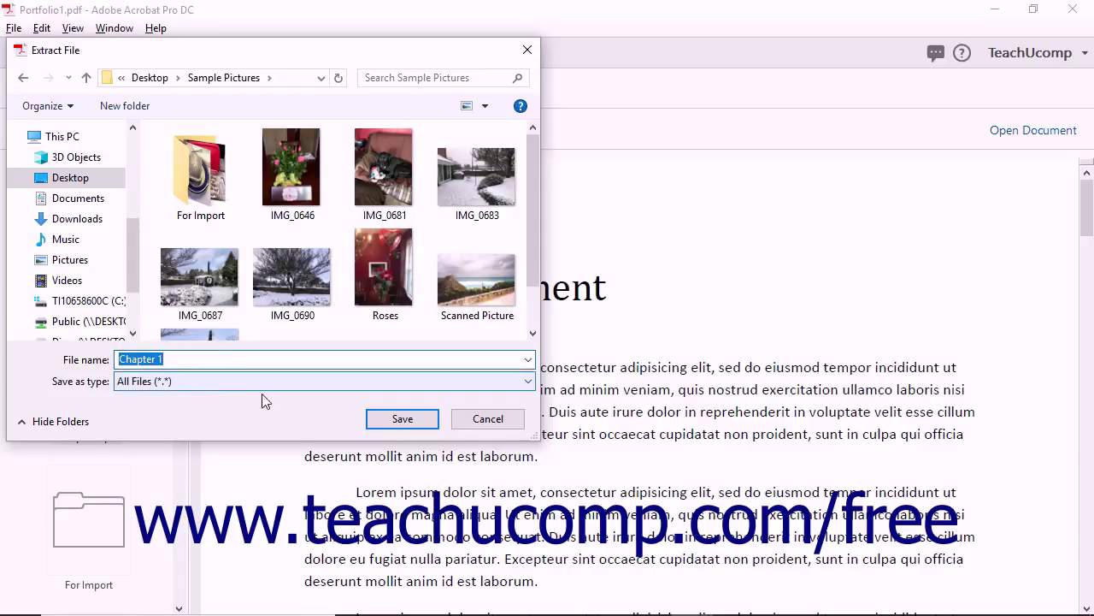
left_click(383, 420)
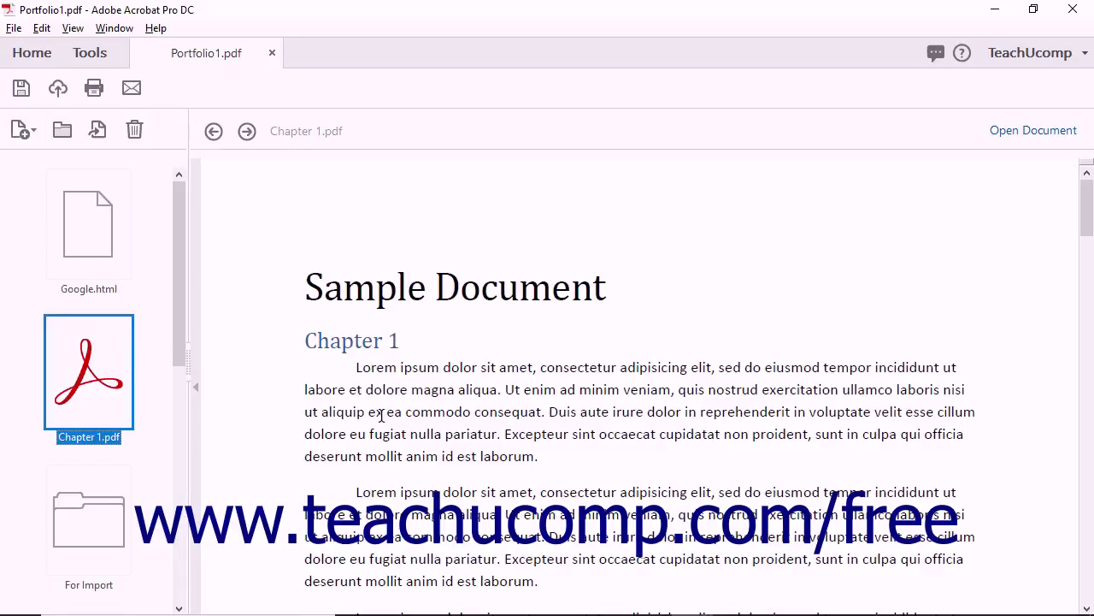
- Delete the Google.html web link with the trash icon and confirm with Yes
left_click(97, 258)
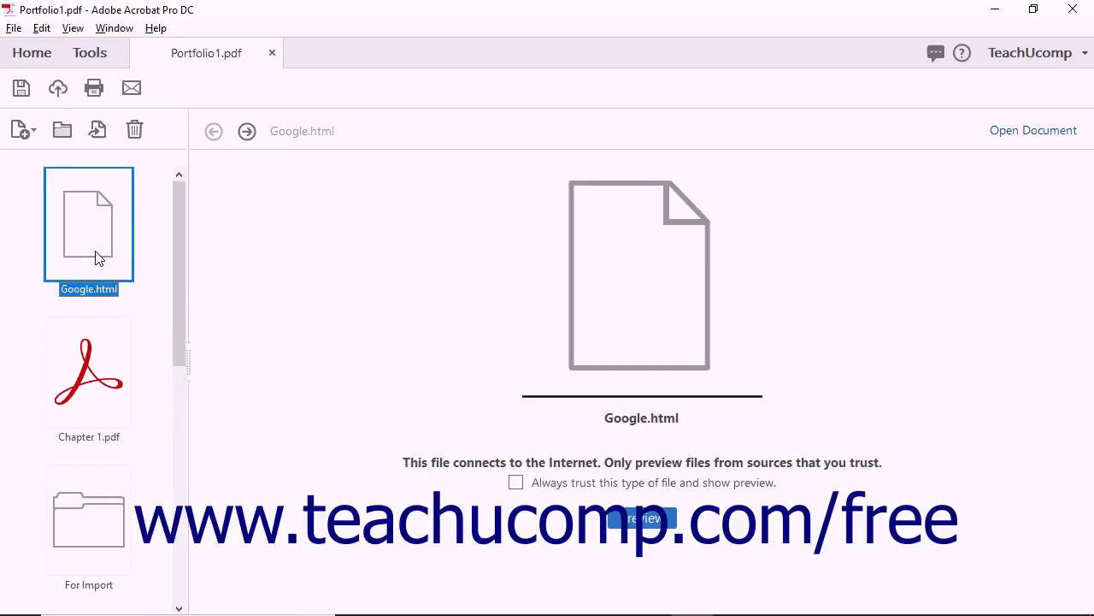
left_click(136, 129)
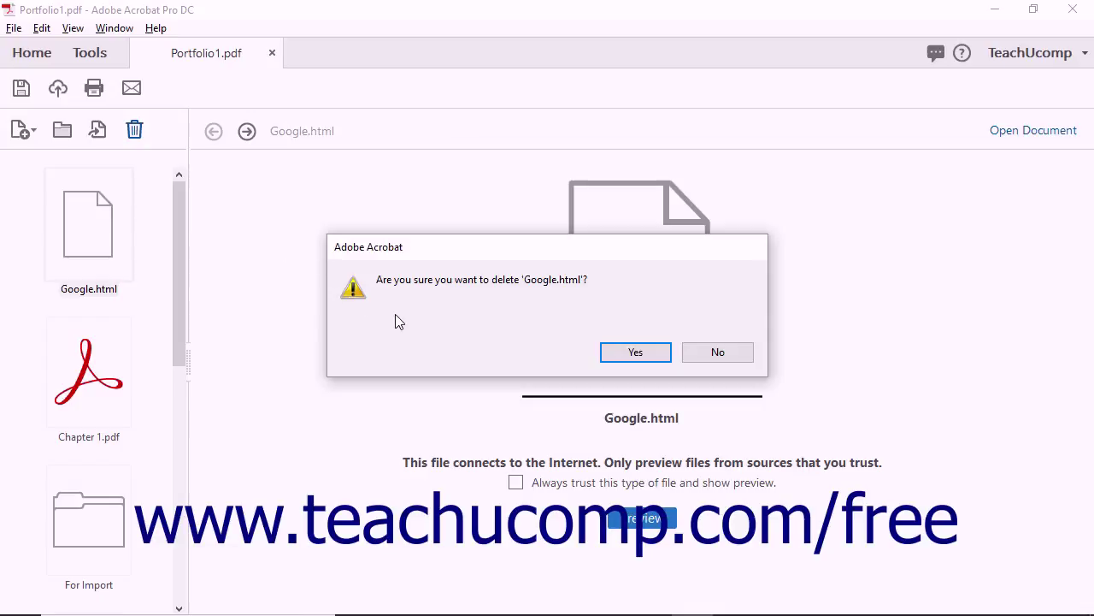
left_click(622, 360)
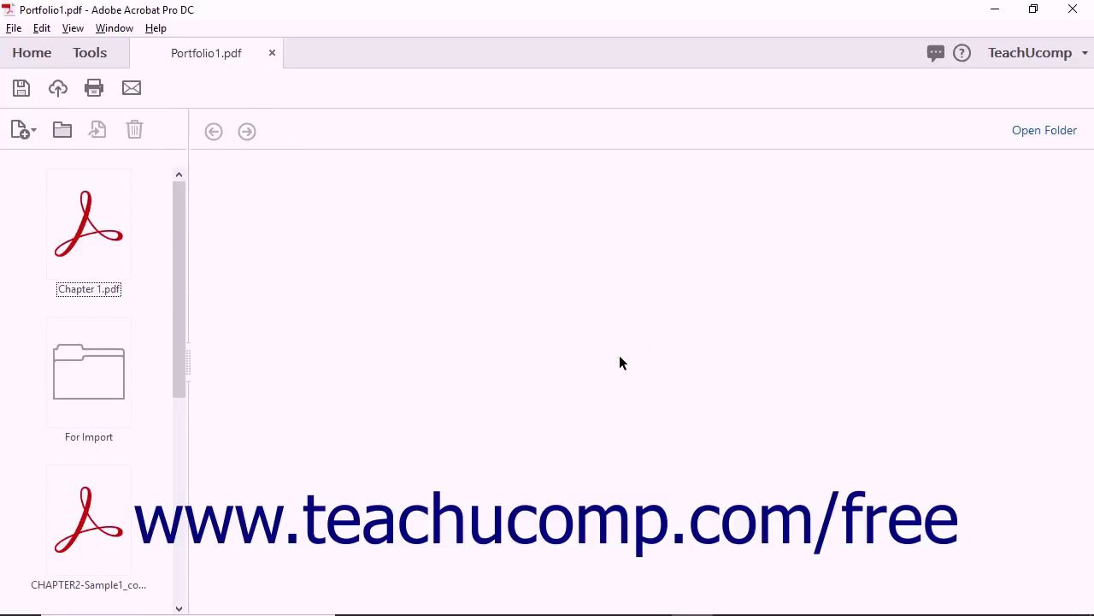